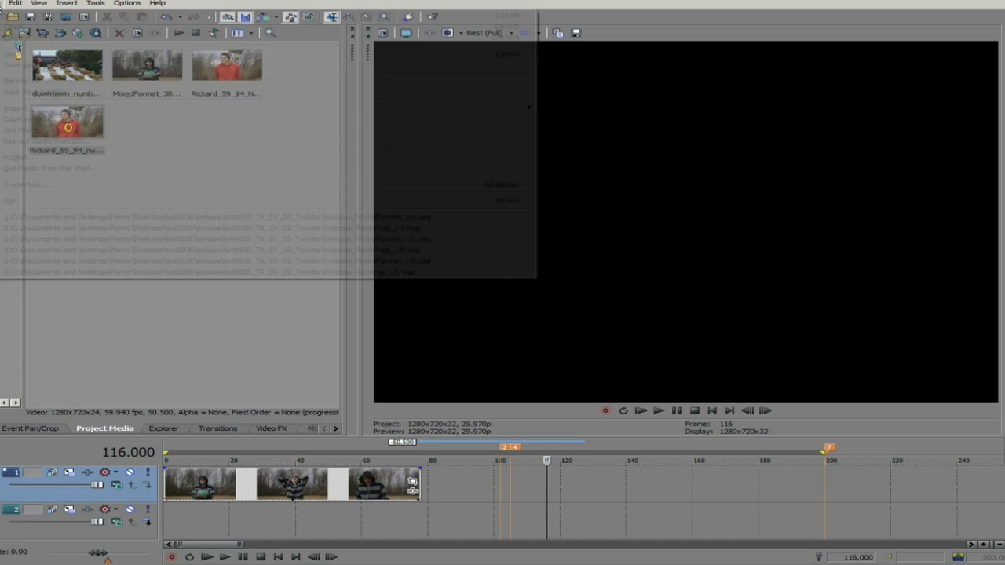
Close project settings unchanged and confirm Rickard_59_94_numbers.mov is 1280x720, 59.940 fps, progressive.
click(31, 186)
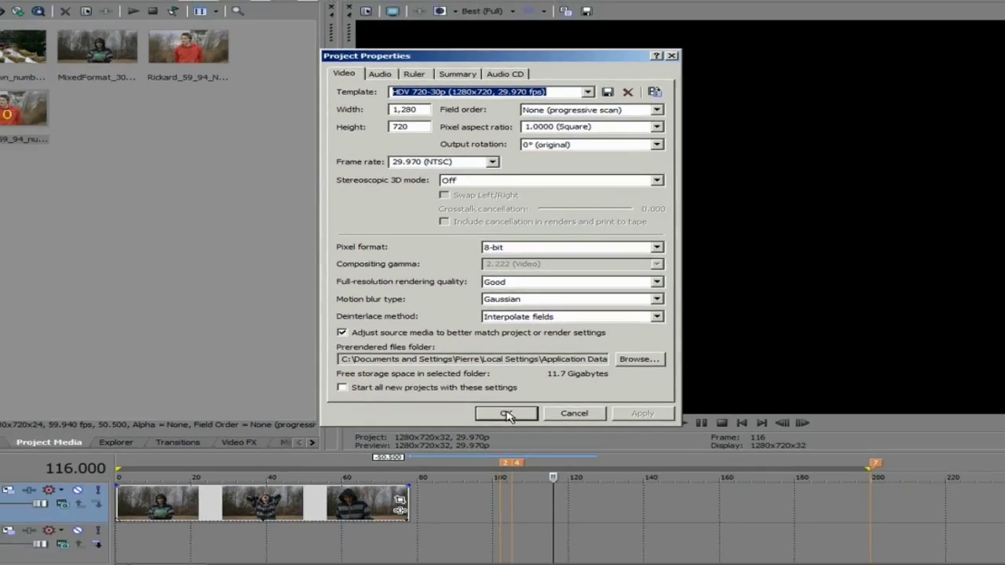
click(507, 440)
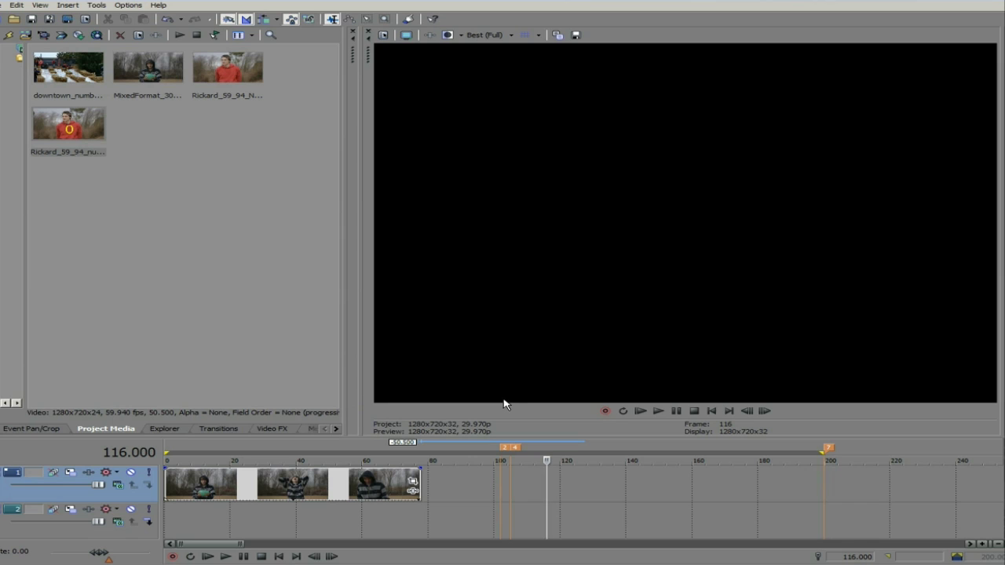
click(57, 122)
right_click(56, 122)
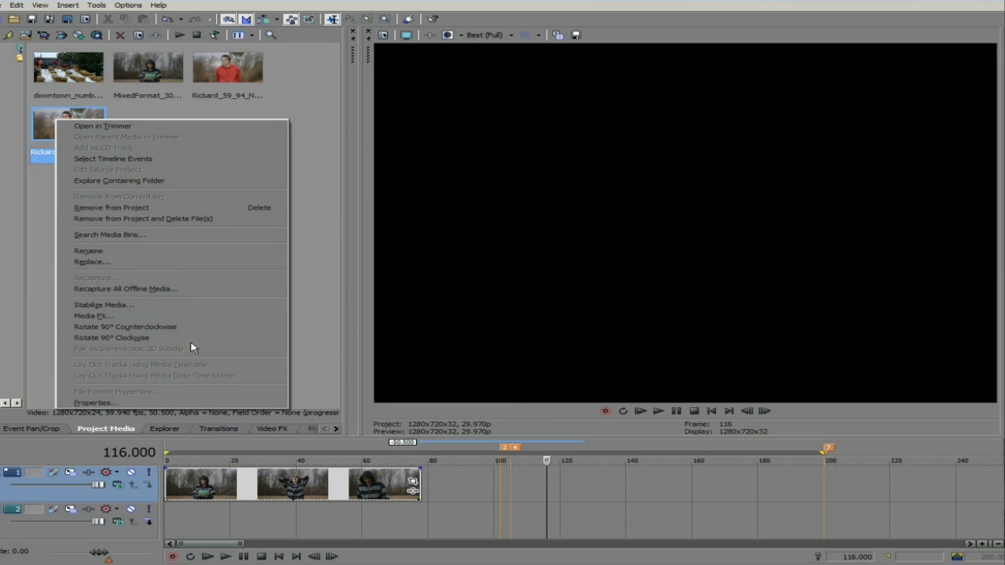
click(172, 403)
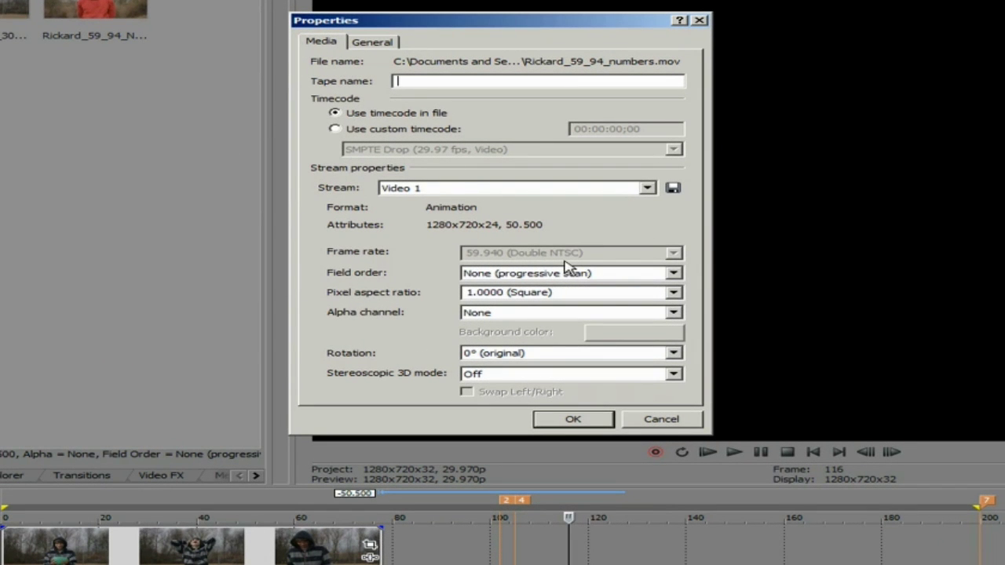
click(574, 418)
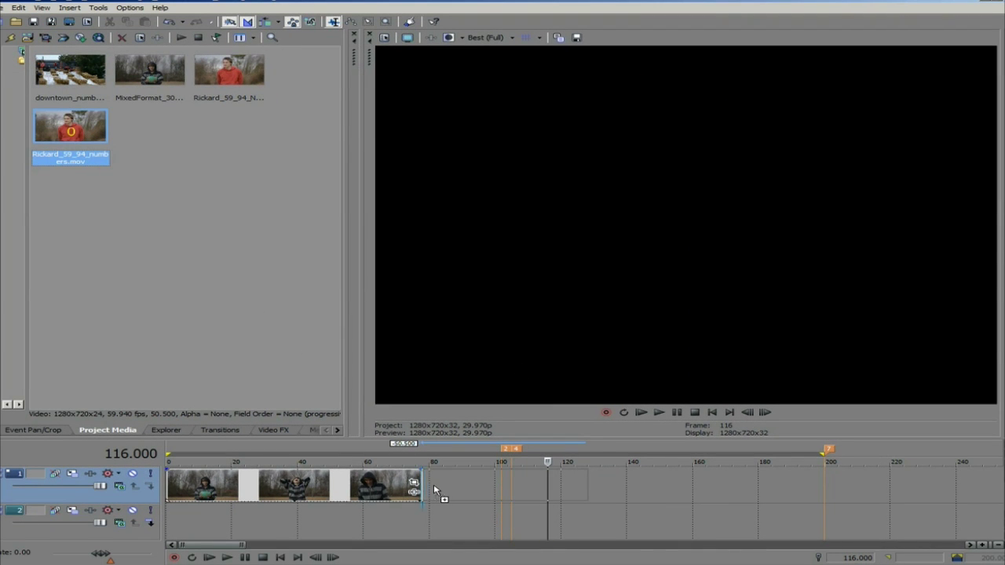
Place the Rickard clip after the existing clips on track 1 with resampling disabled.
drag(399, 459, 448, 491)
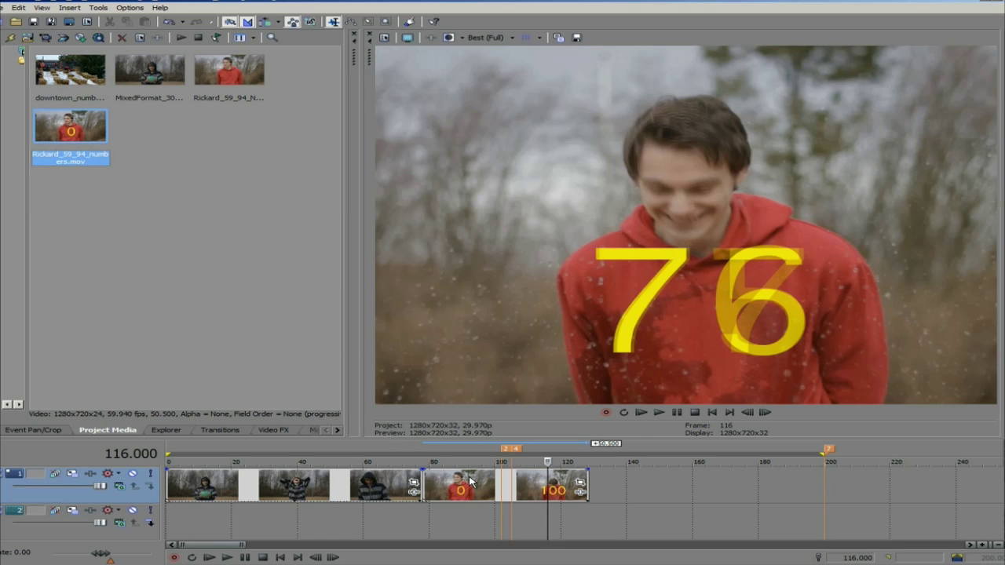
right_click(469, 481)
click(491, 473)
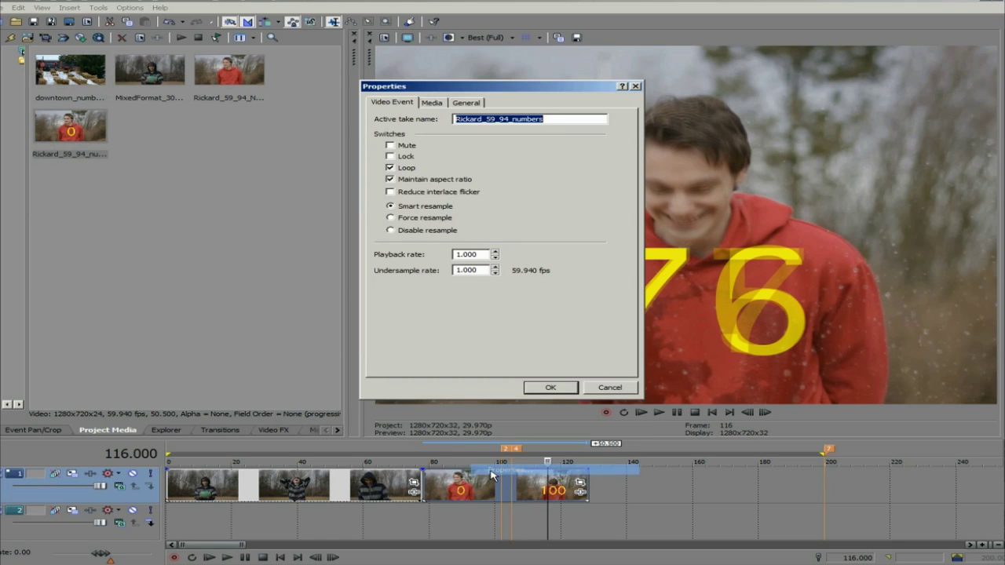
click(391, 231)
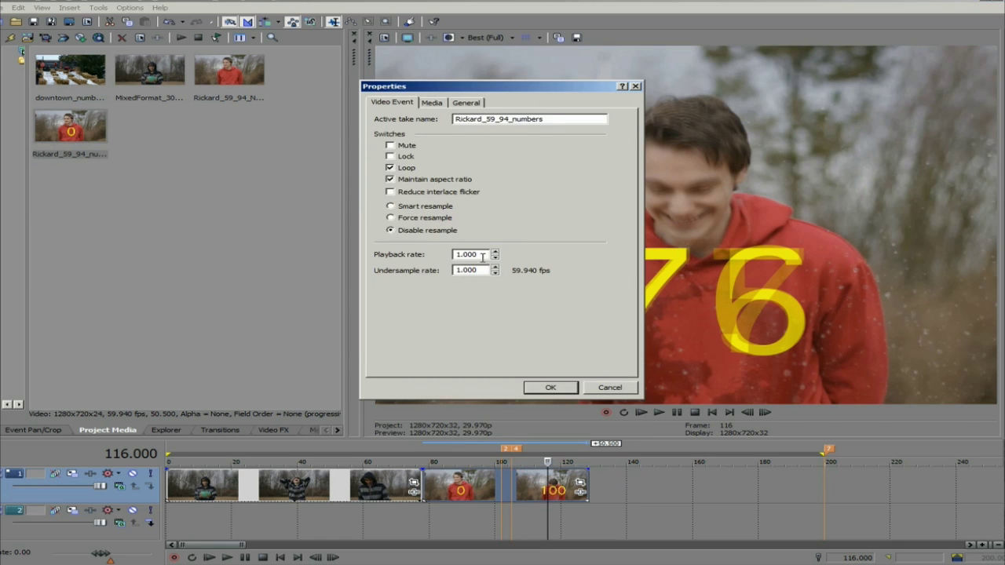
click(551, 388)
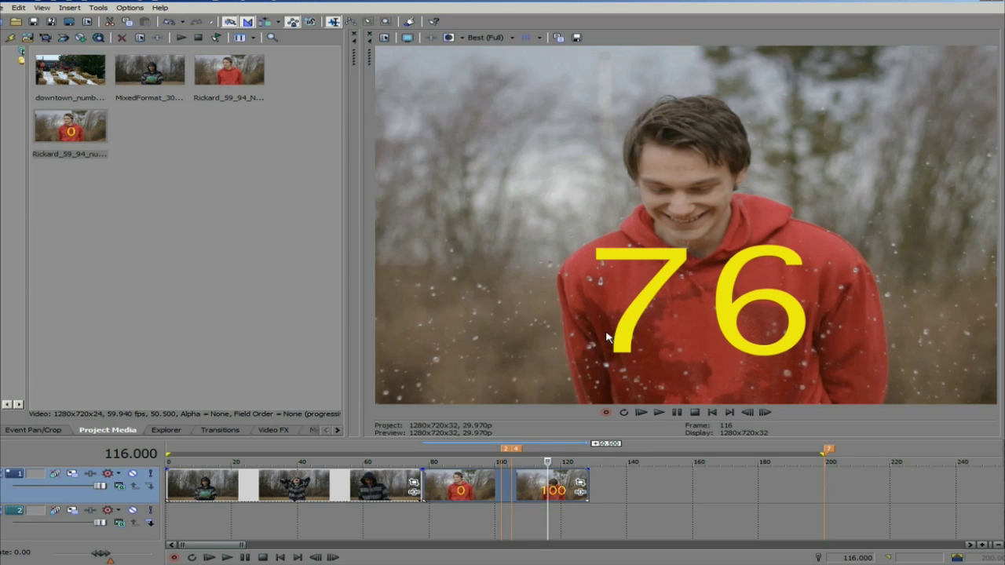
Step forward two frames to check for blending, then return to frame 93.
key(Right)
key(Right)
key(Right)
key(Right)
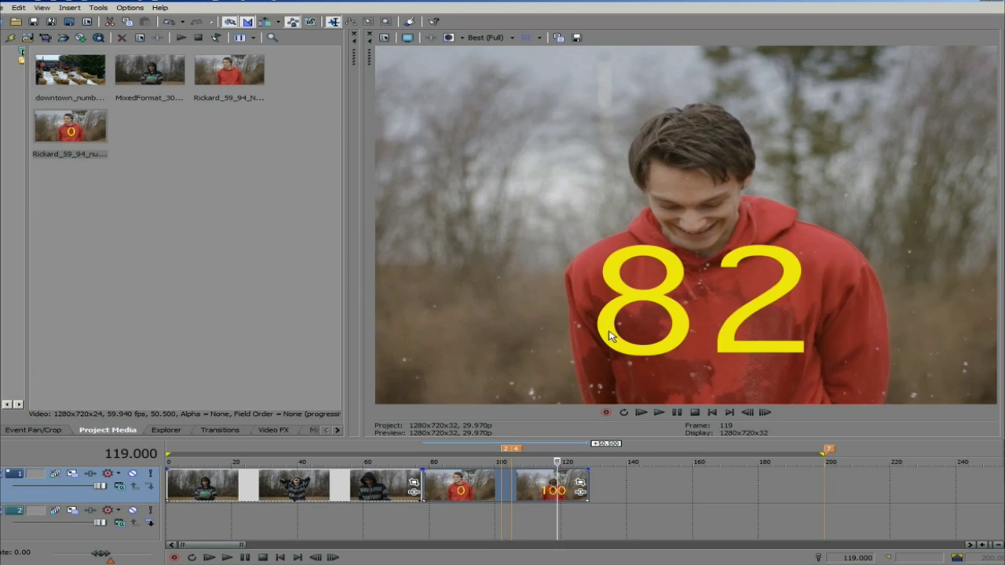
key(Right)
key(Right)
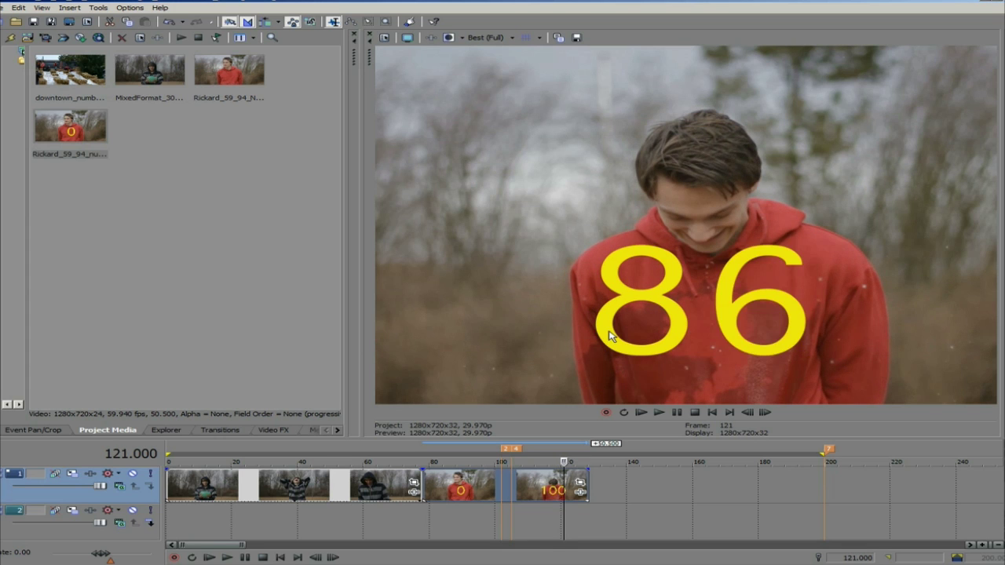
click(471, 491)
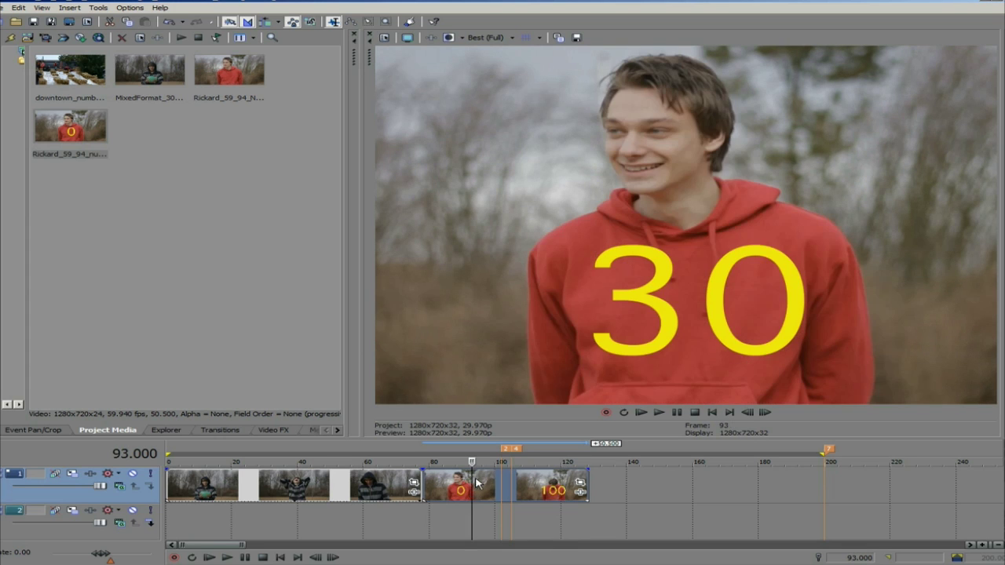
Set the Rickard event's playback rate to .5 and step forward to check it.
right_click(477, 483)
click(490, 474)
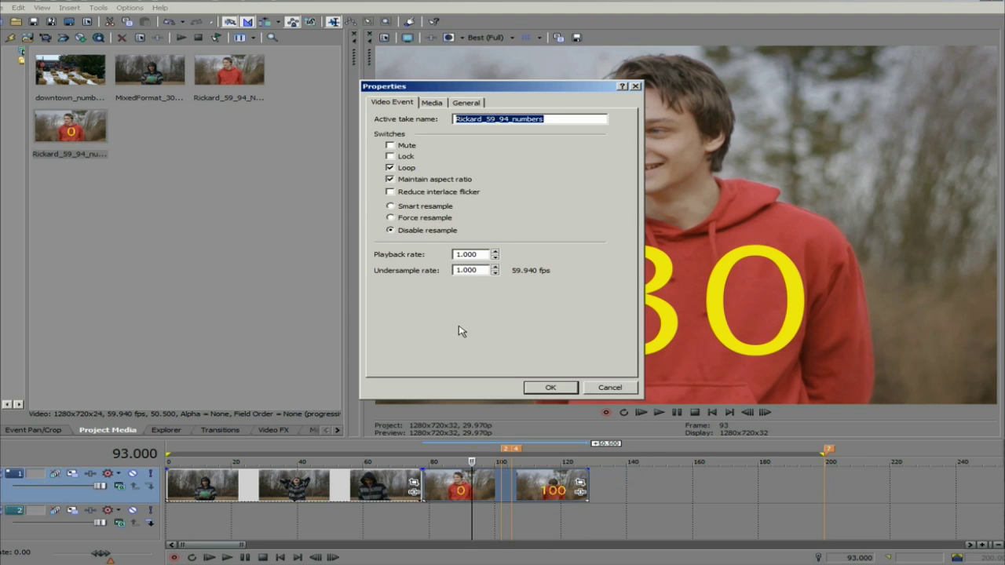
drag(481, 256, 424, 255)
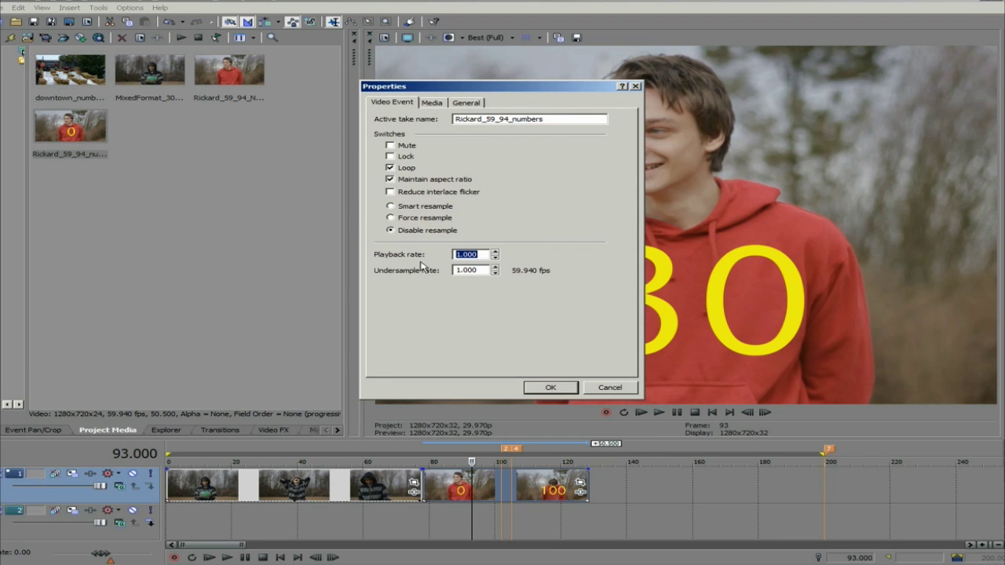
text(.5)
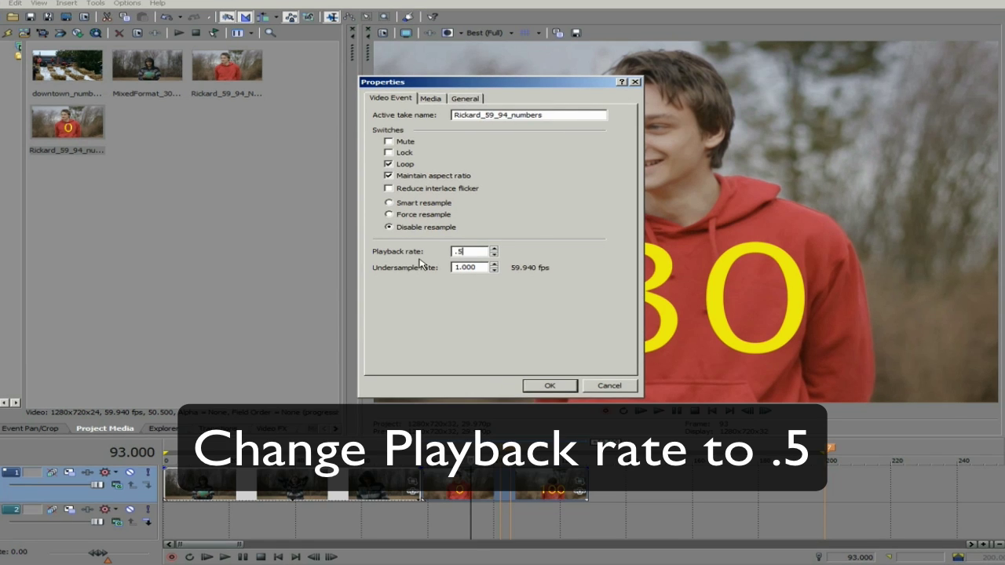
key(Return)
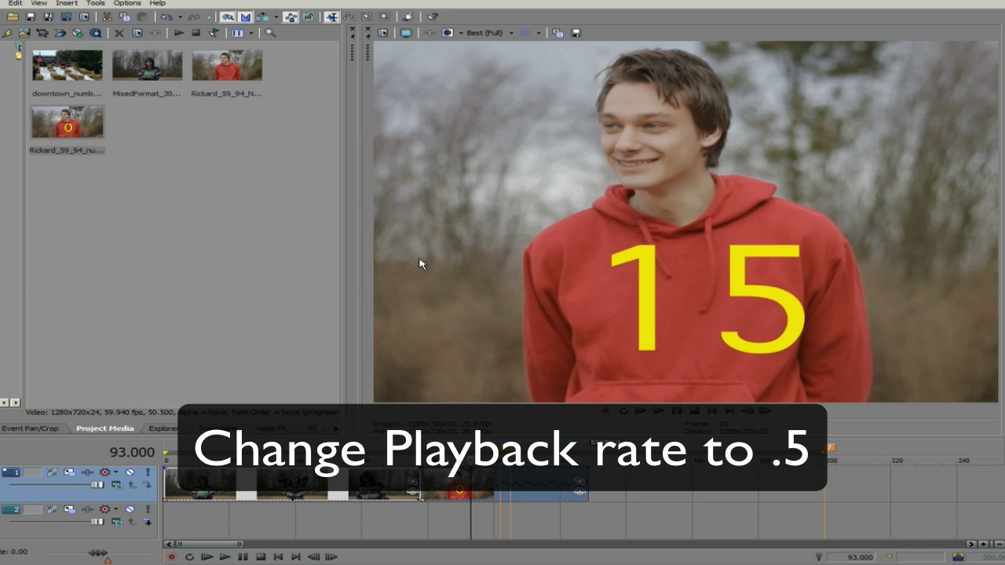
key(space)
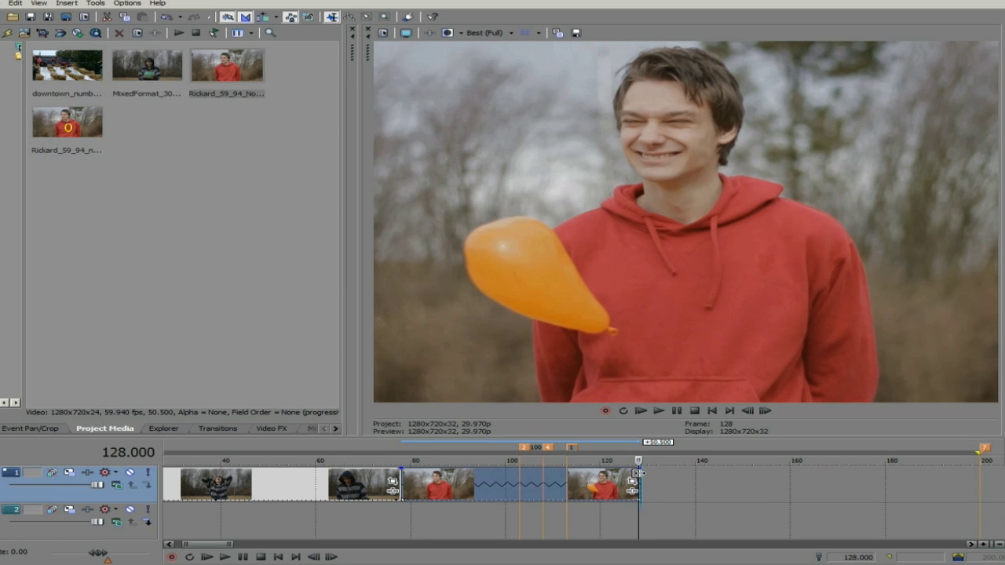
Drag the balloon clip's right edge out to about frame 198 so its footage repeats.
drag(638, 472, 966, 500)
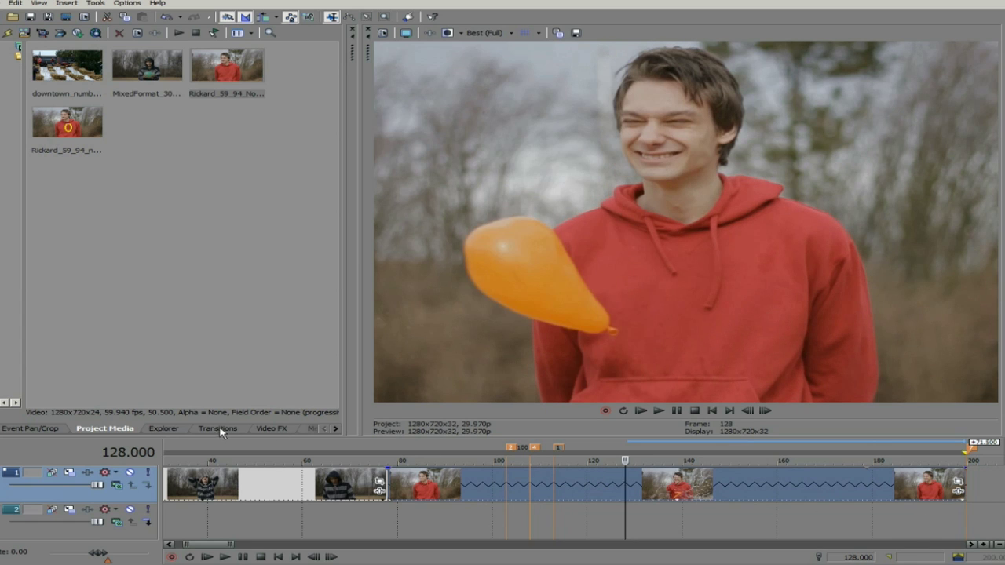
Apply Twixtor from Video FX to the balloon clip and enable Speed % animation.
click(266, 429)
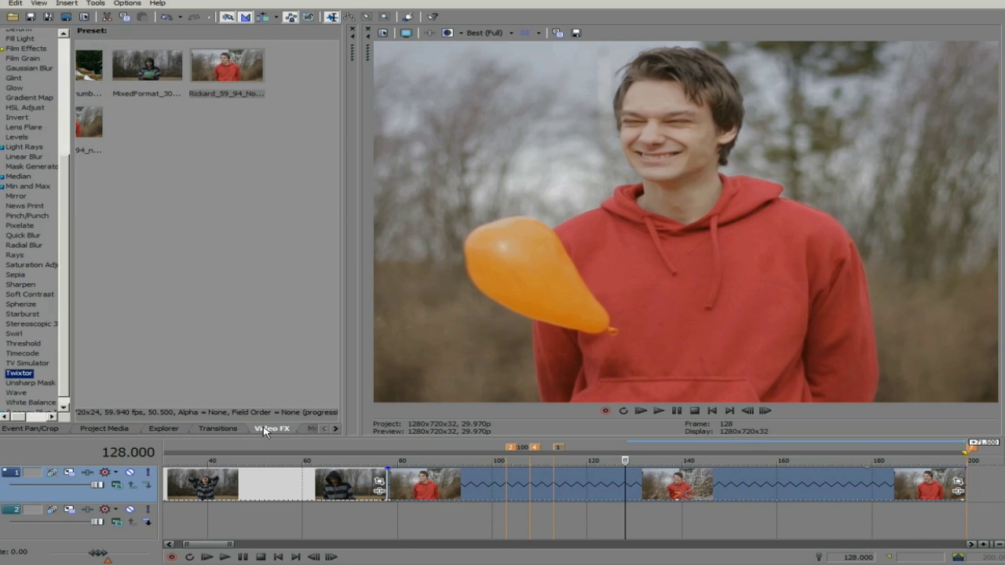
drag(112, 80, 599, 492)
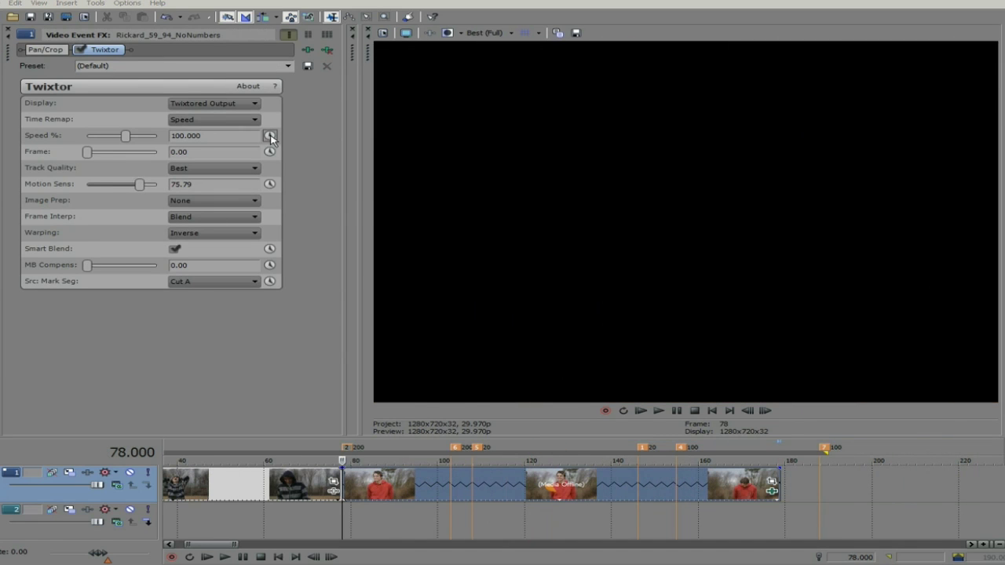
click(270, 135)
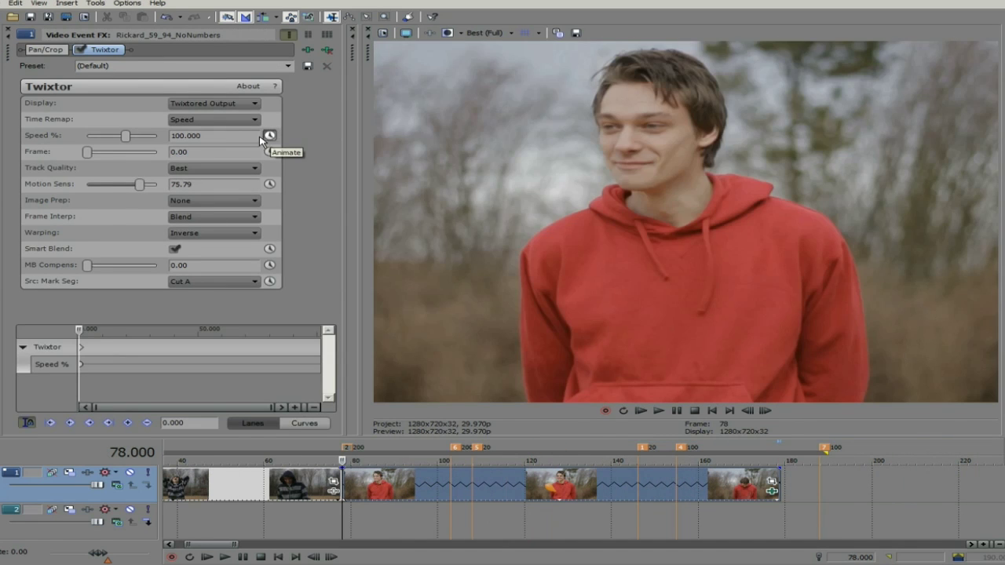
Keyframe Speed % at frame 103 (100), frame 108 (30) and frame 146.
click(455, 450)
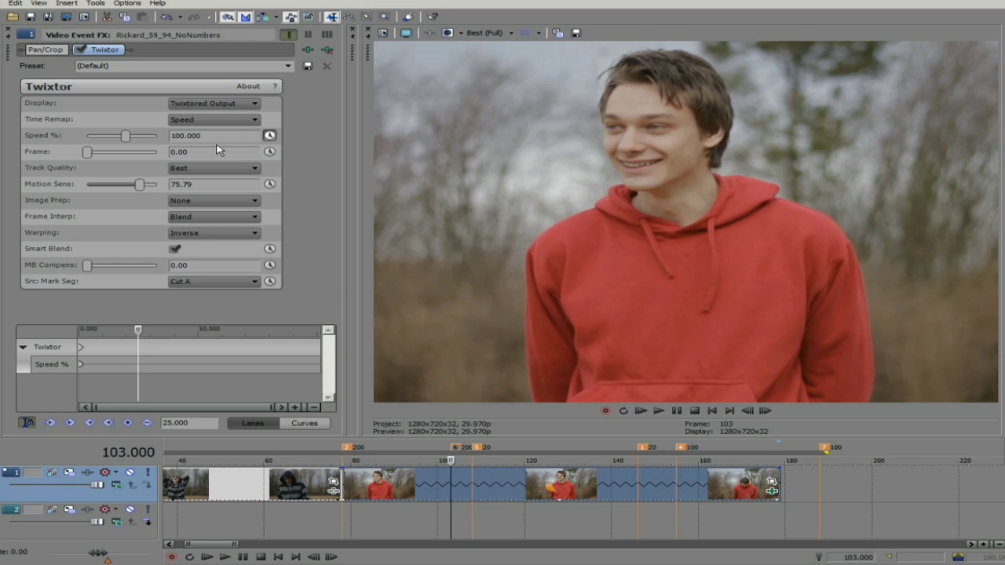
click(127, 424)
click(472, 457)
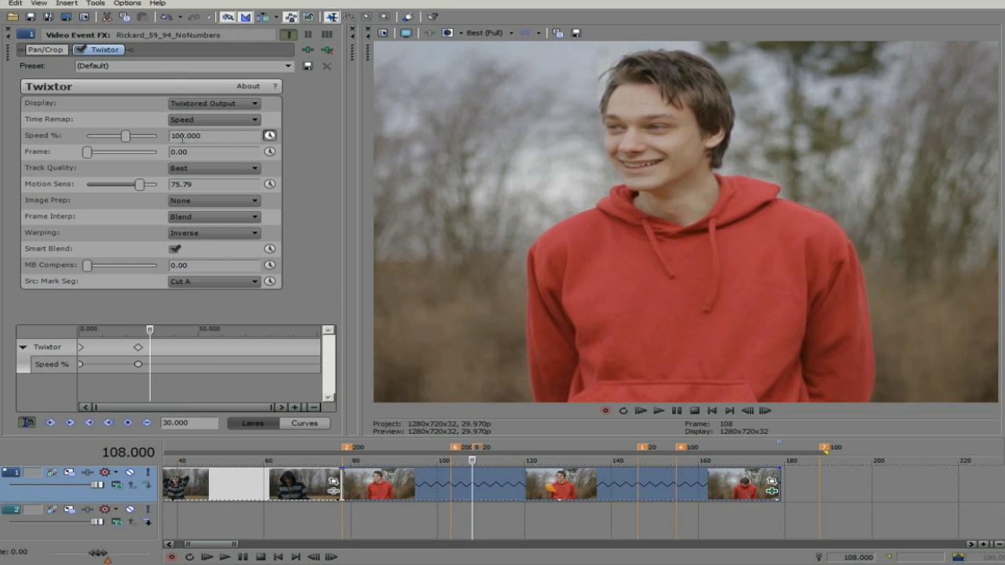
drag(180, 135, 165, 134)
text(30.000)
key(Return)
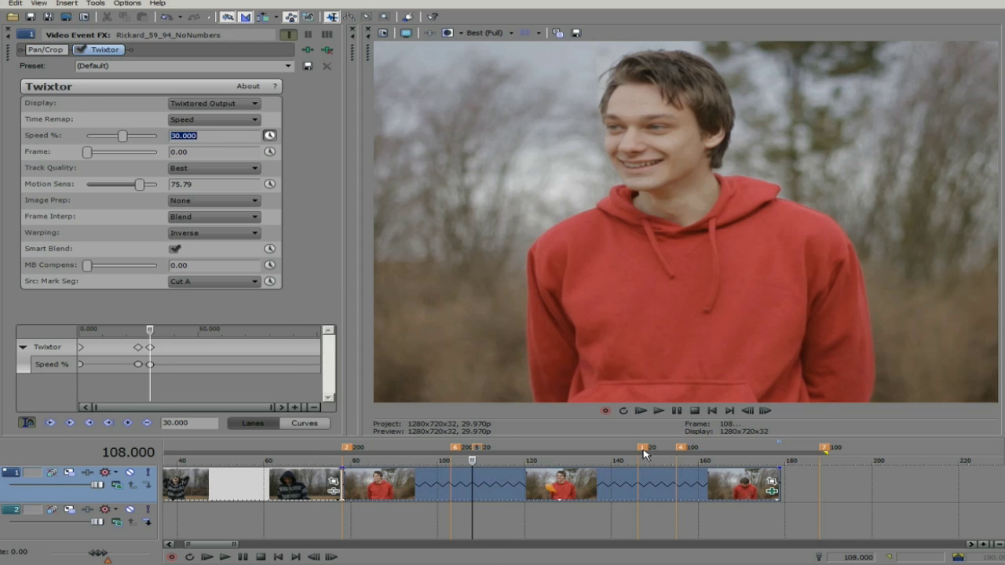
click(644, 454)
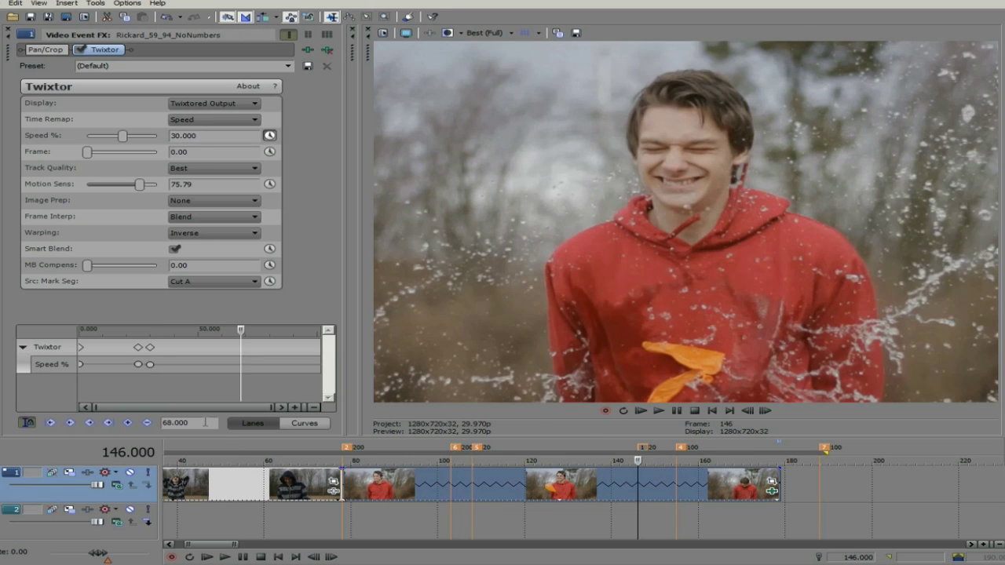
click(128, 423)
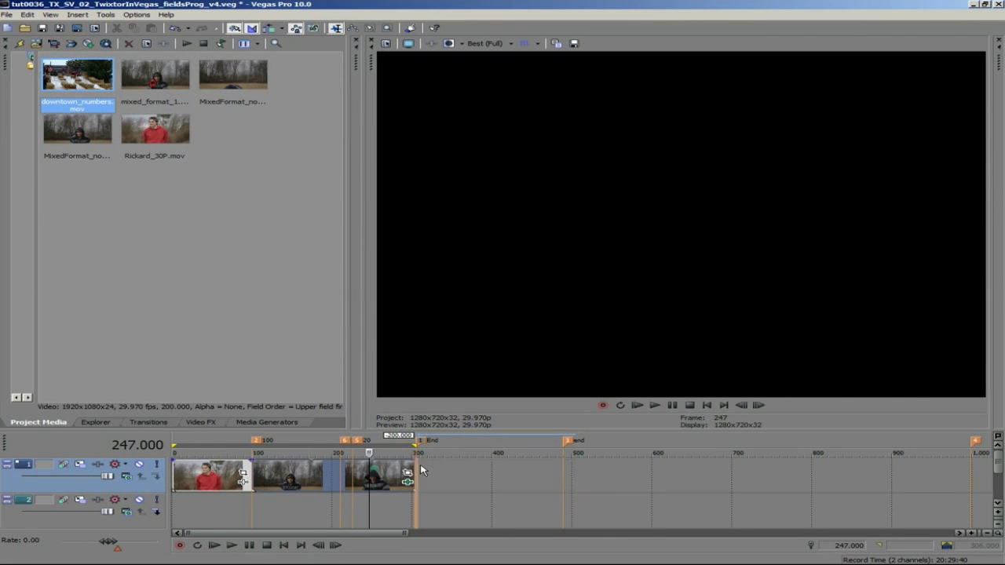
Check the downtown_numbers event's Media tab, leaving Field order on Upper field first.
right_click(462, 474)
click(507, 466)
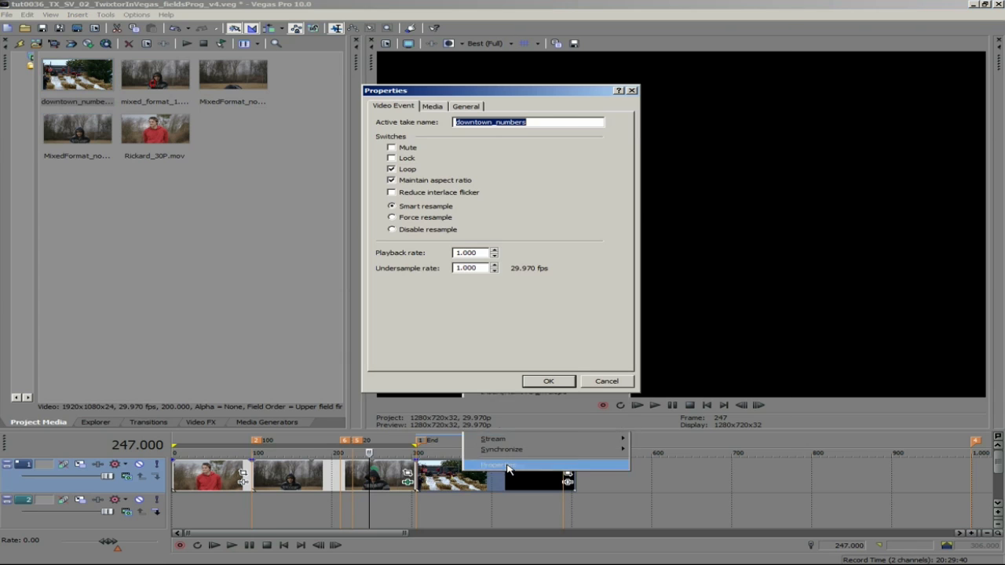
click(434, 107)
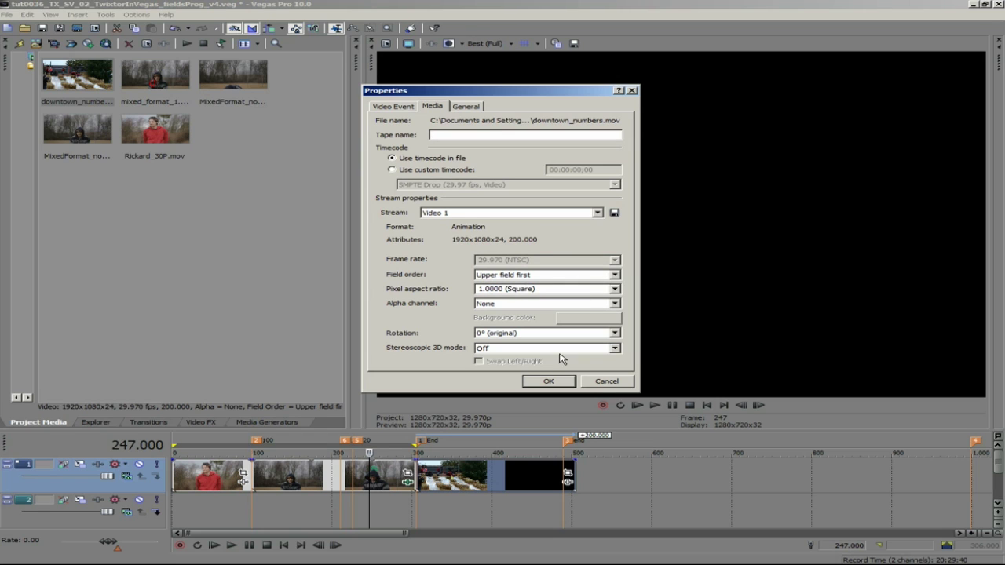
click(548, 383)
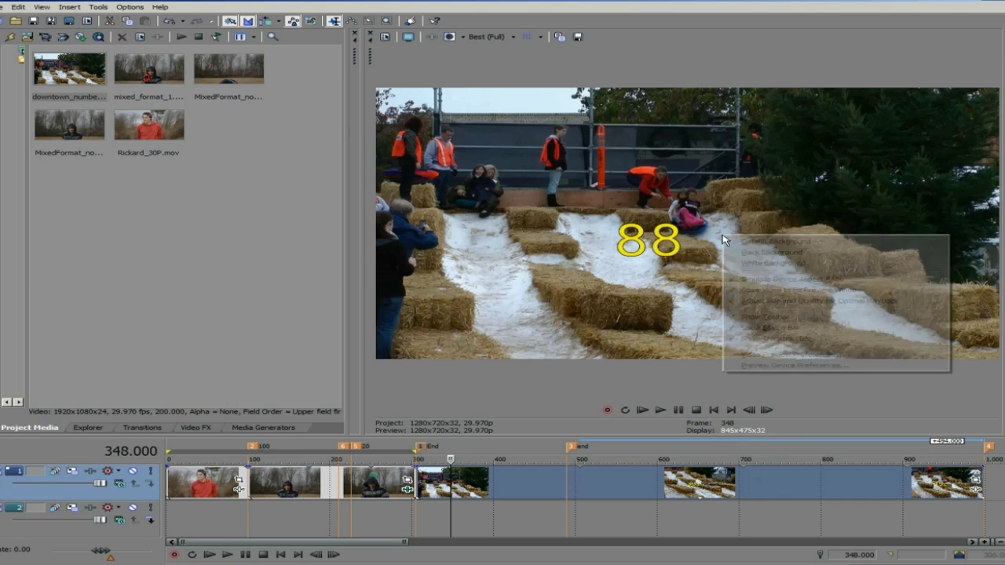
Uncheck Scale Video to Fit Preview Window so the preview shows full 1280x720.
right_click(723, 239)
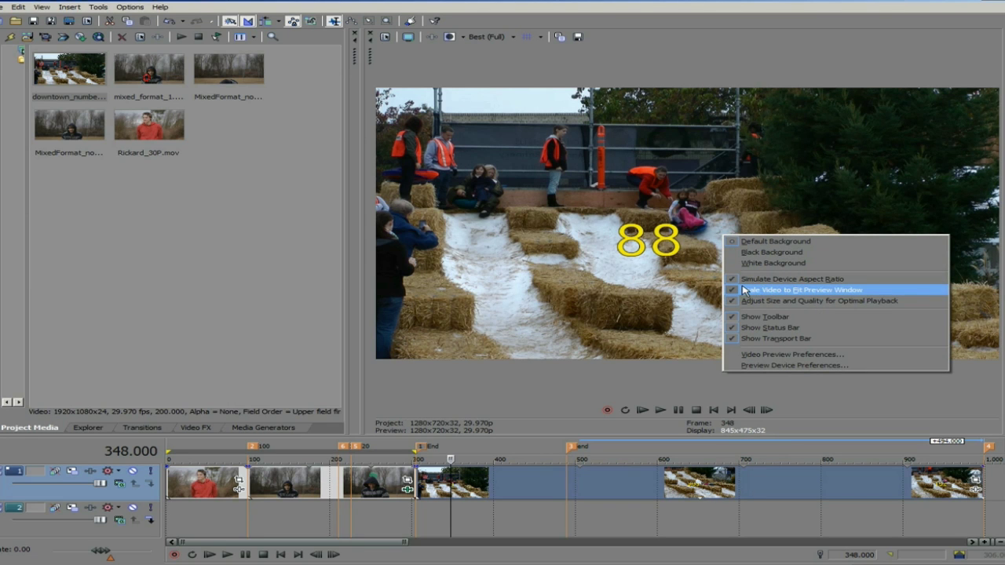
click(734, 291)
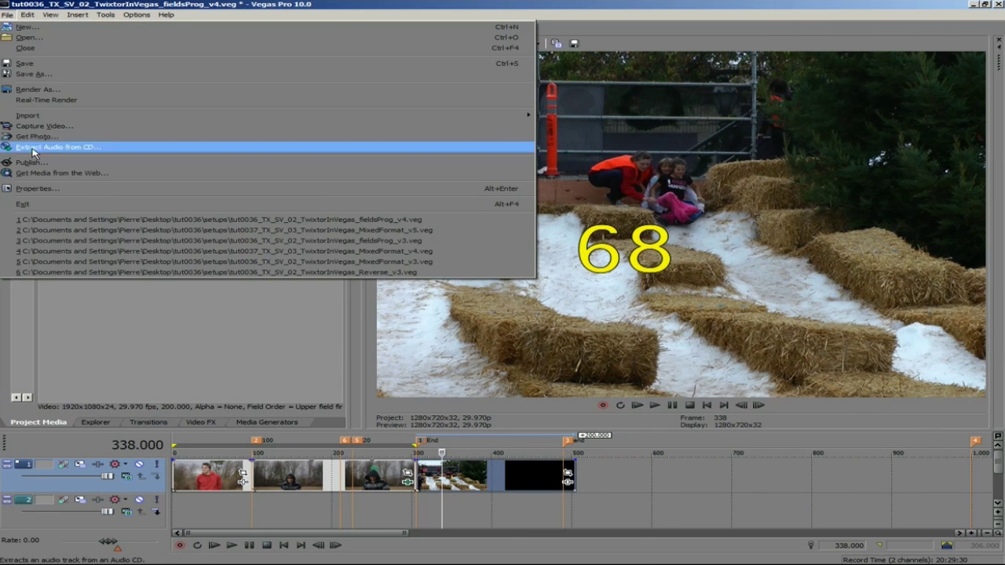
Set the project field order to progressive with deinterlace method None.
click(27, 191)
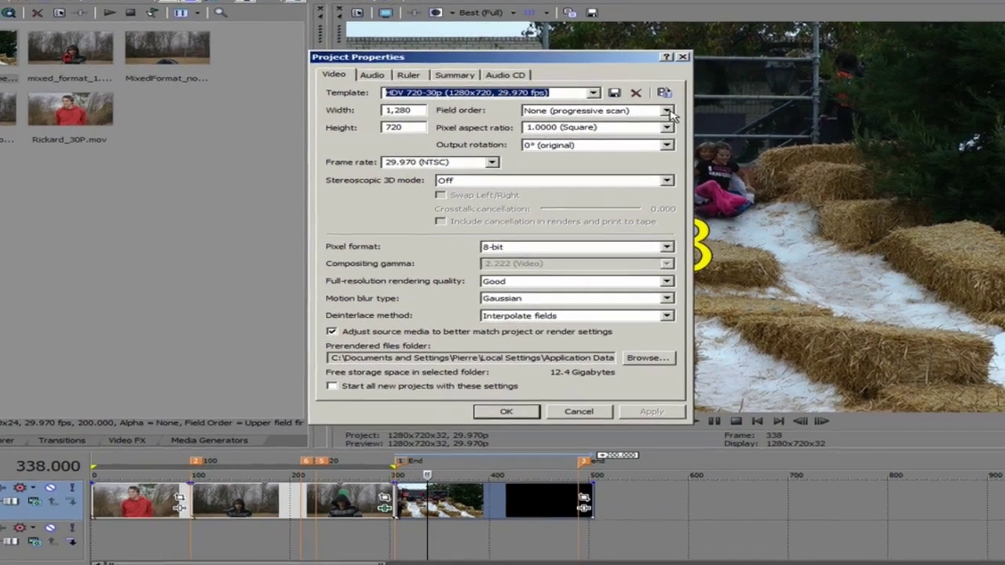
click(635, 130)
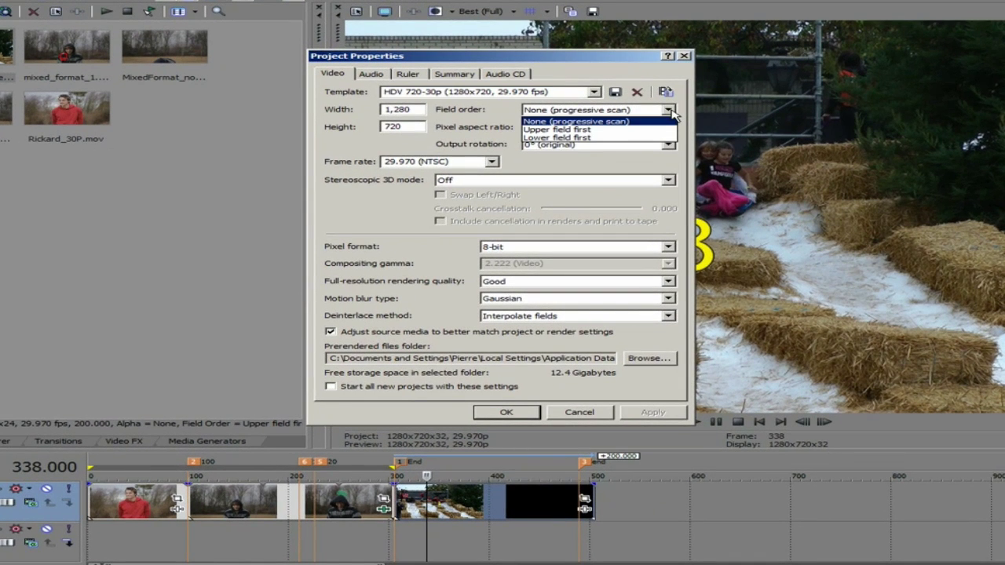
click(548, 122)
click(668, 315)
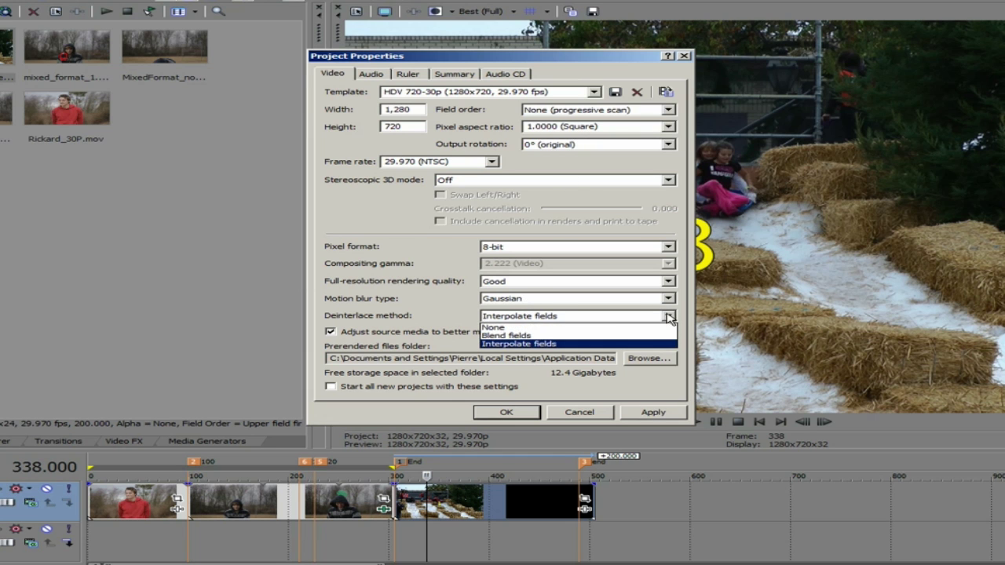
click(494, 328)
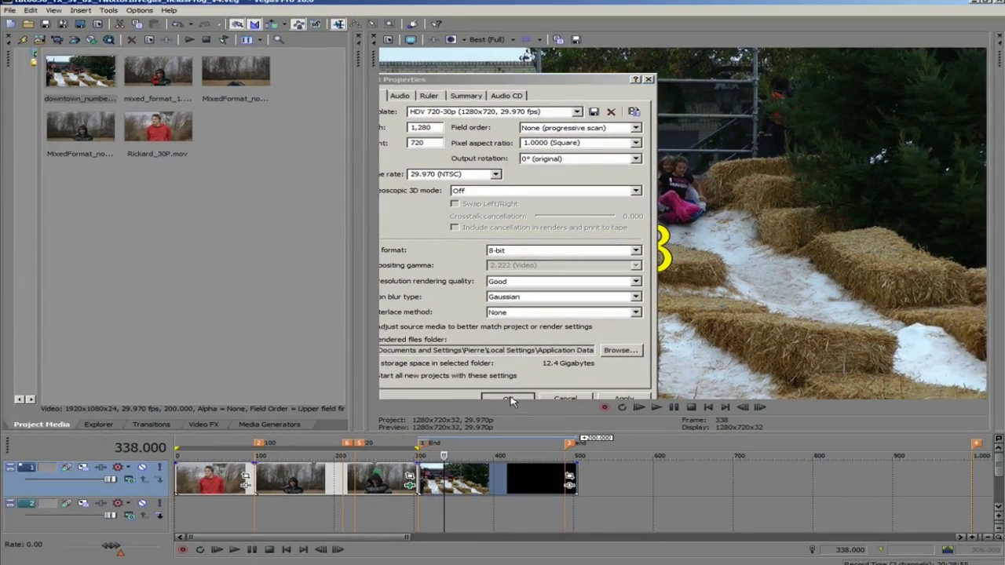
click(507, 409)
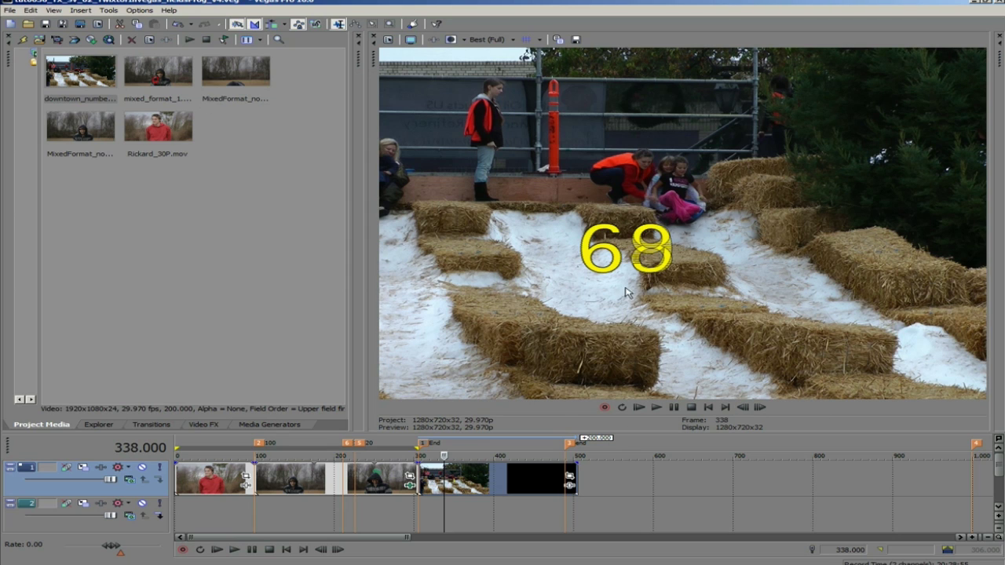
Change the project deinterlace method to Interpolate fields and apply it.
click(10, 10)
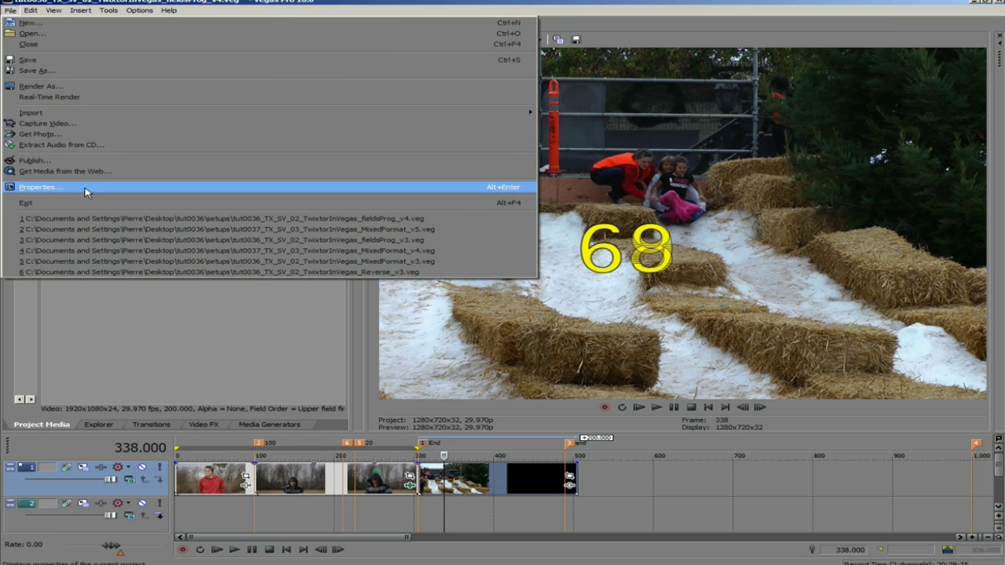
click(86, 190)
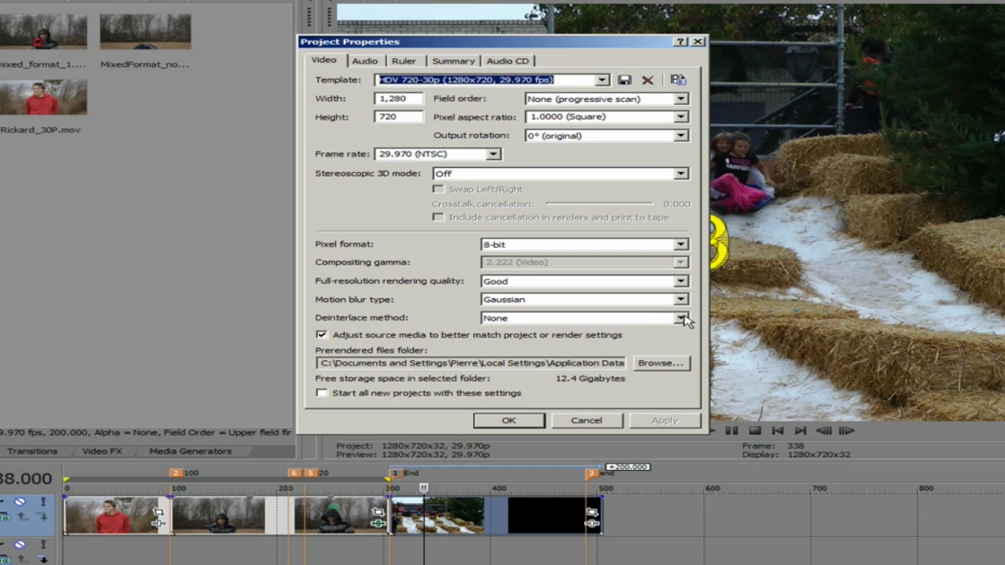
click(681, 318)
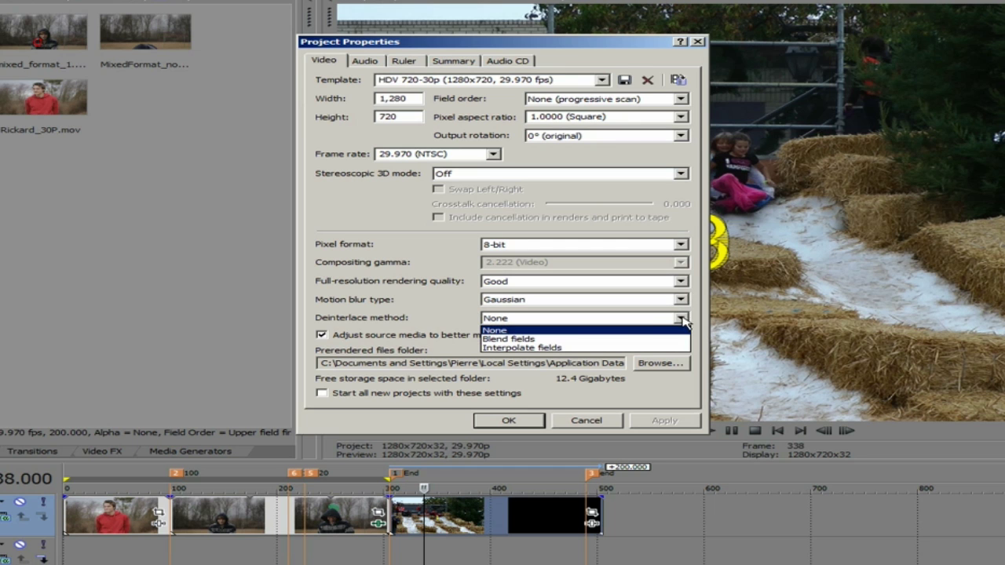
click(521, 347)
click(664, 421)
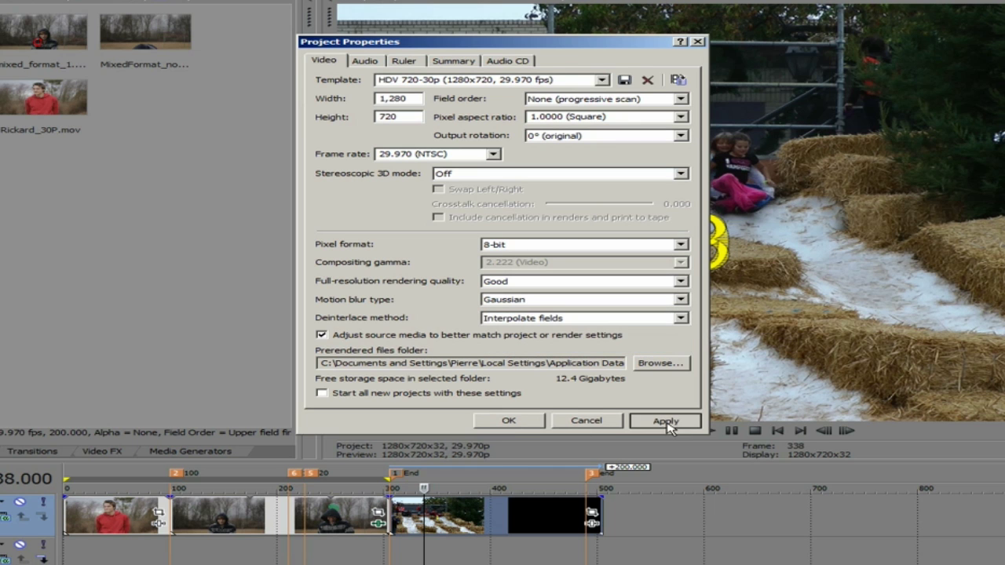
click(526, 421)
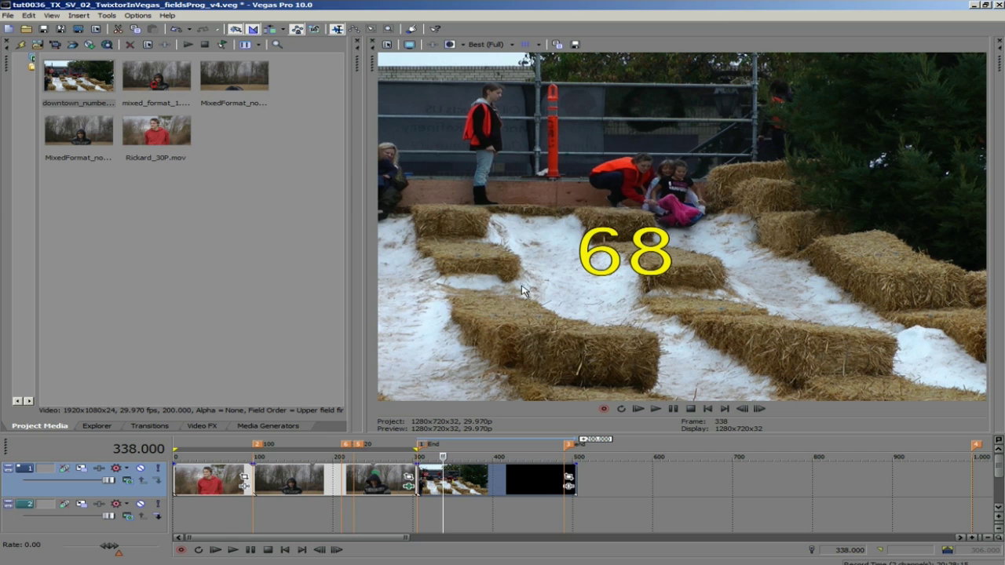
Step the playhead three frames forward to frame 342 to inspect interpolated frames.
key(Right)
key(Right)
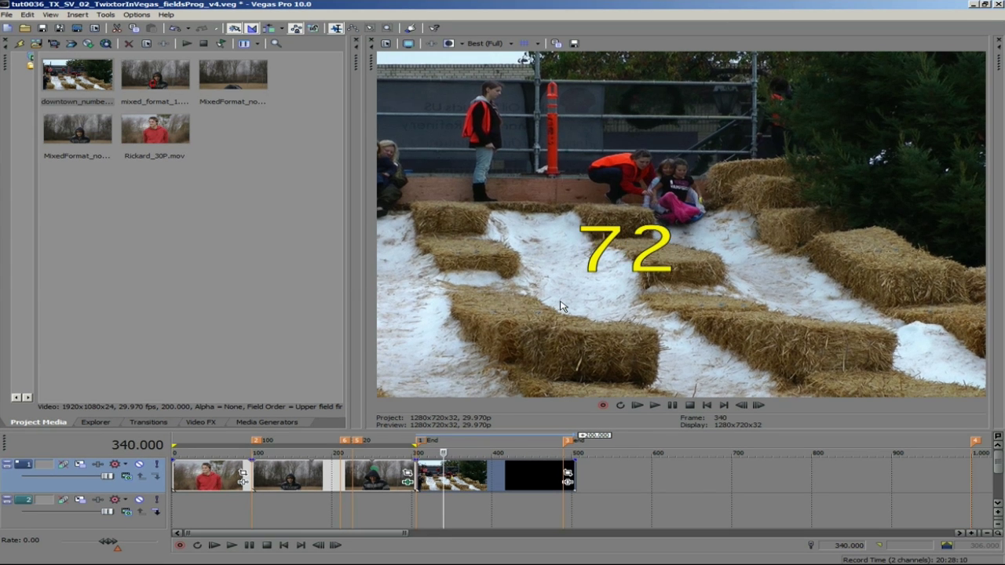
key(Right)
key(Right)
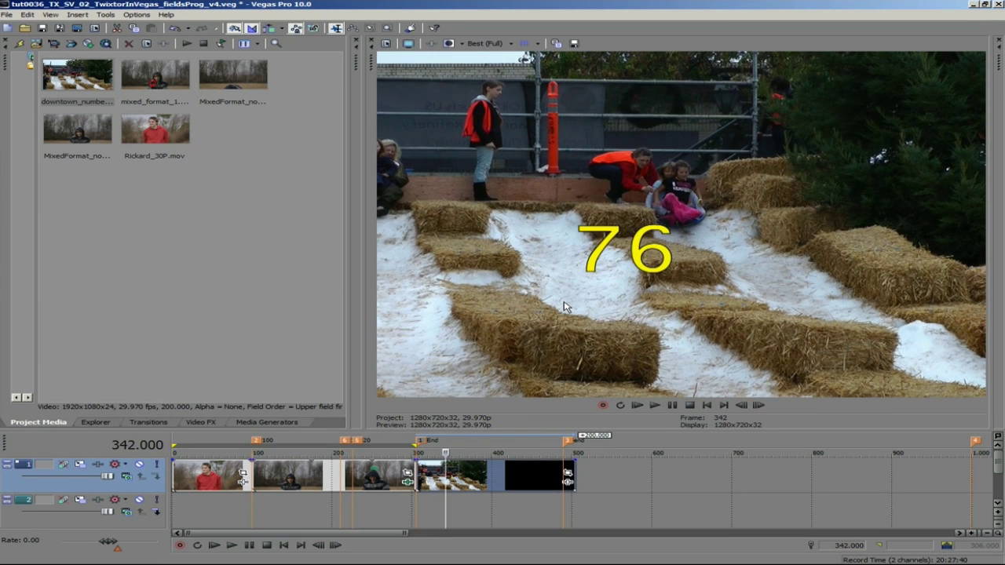
key(Right)
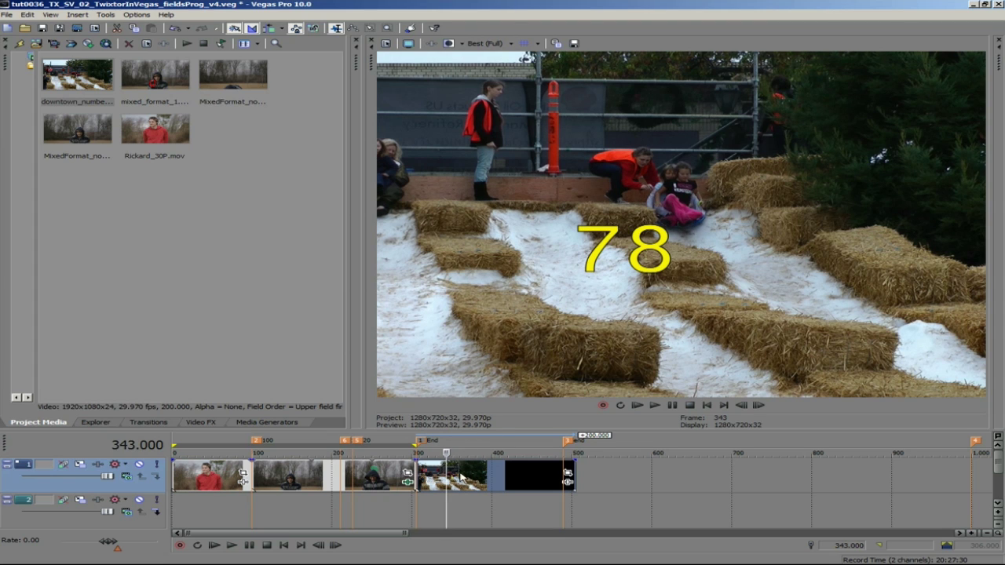
Set the downtown_numbers event's playback rate to .5, keeping Upper field first.
right_click(460, 476)
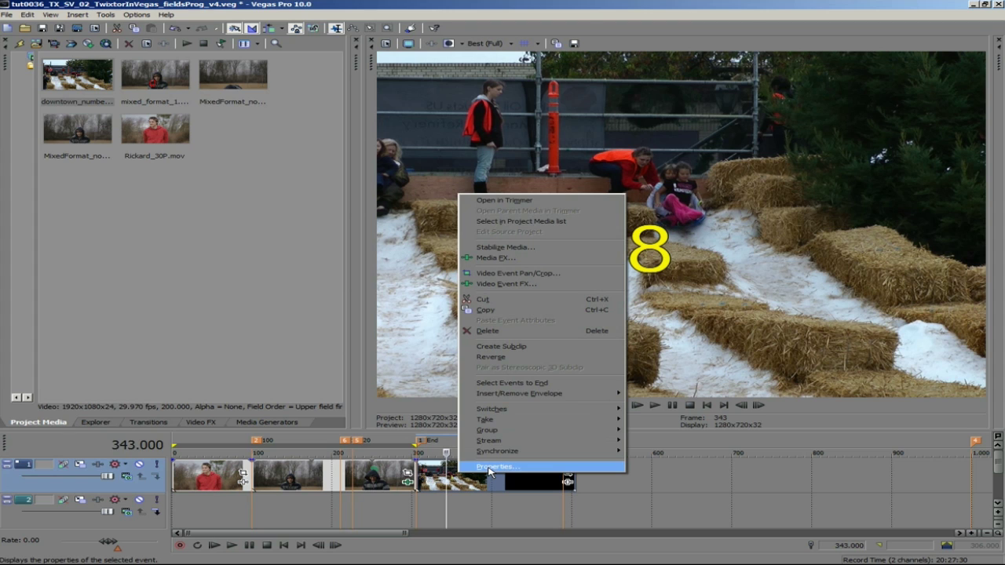
click(490, 468)
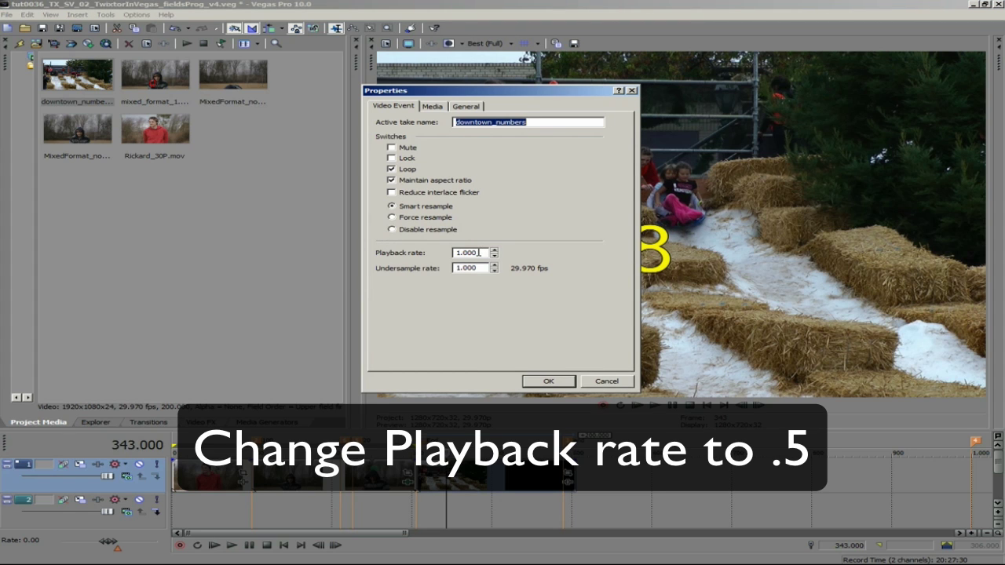
drag(479, 252, 440, 248)
text(.5)
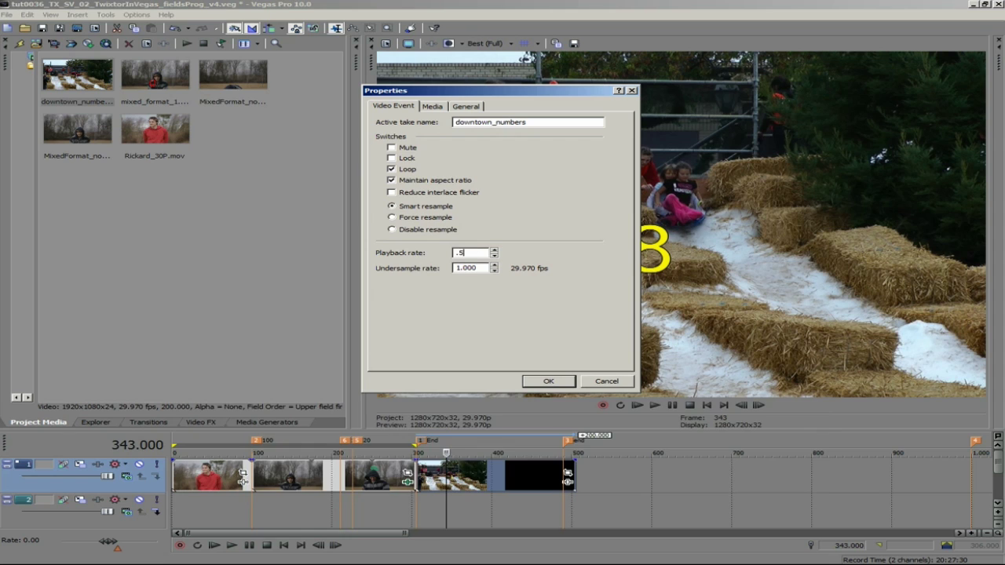
click(432, 107)
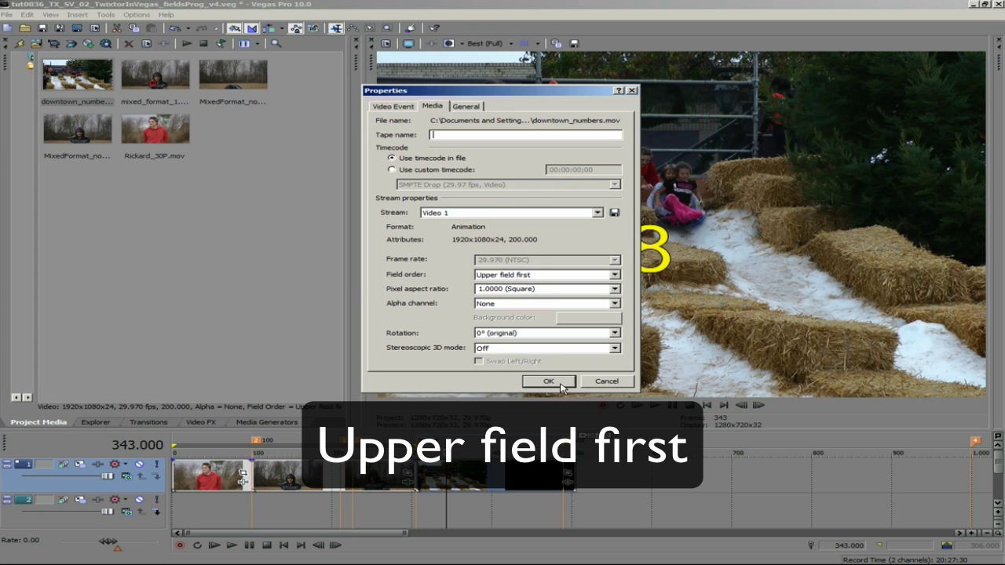
click(548, 383)
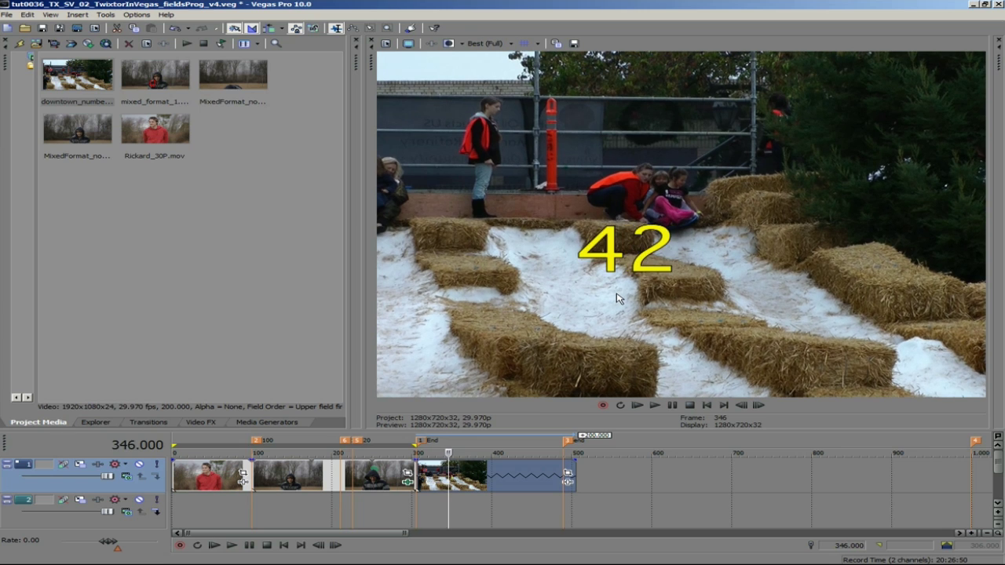
Stretch the downtown_numbers event much further along the timeline and drop the Twixtor (Default) preset onto it.
key(Right)
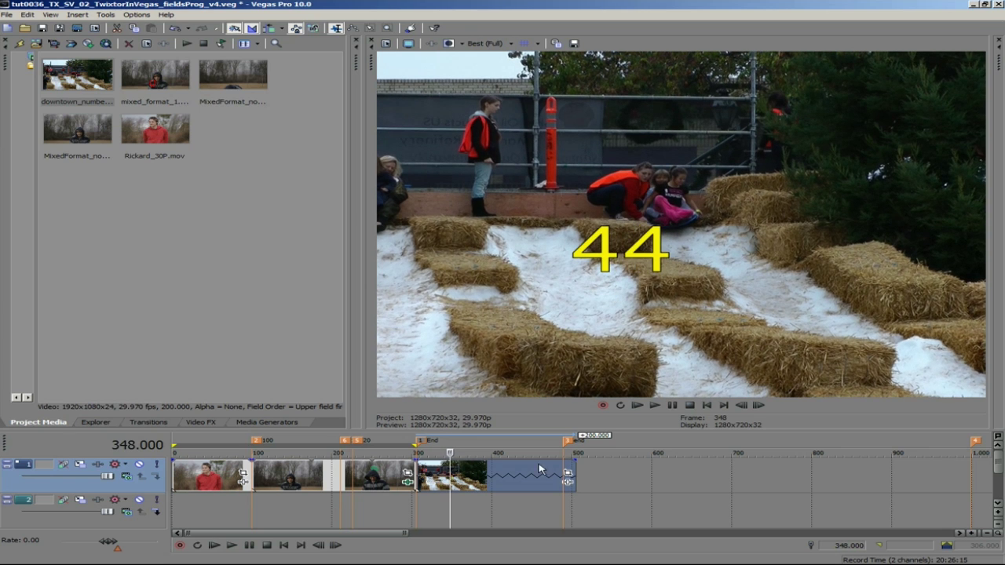
drag(571, 472, 966, 479)
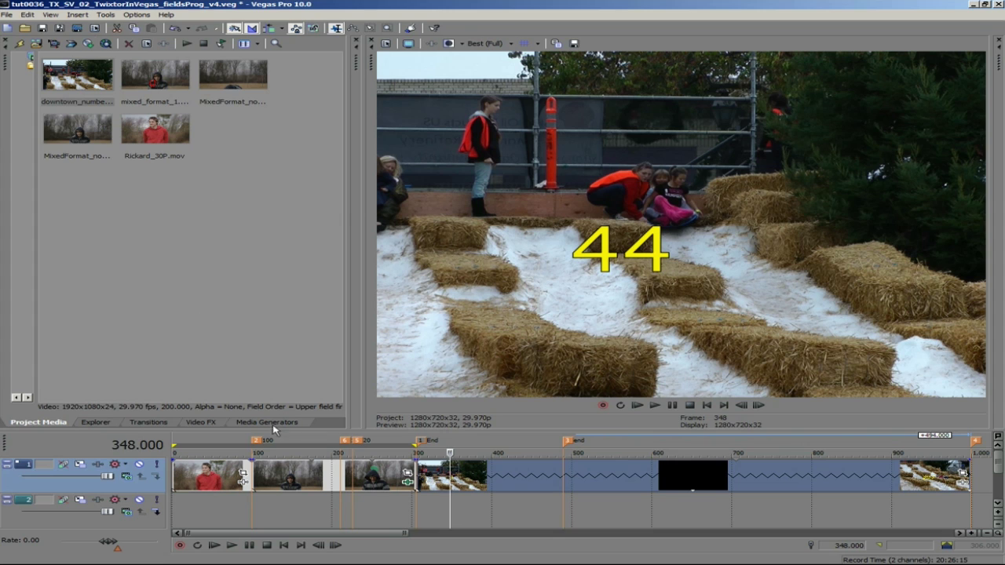
click(202, 423)
drag(130, 79, 617, 482)
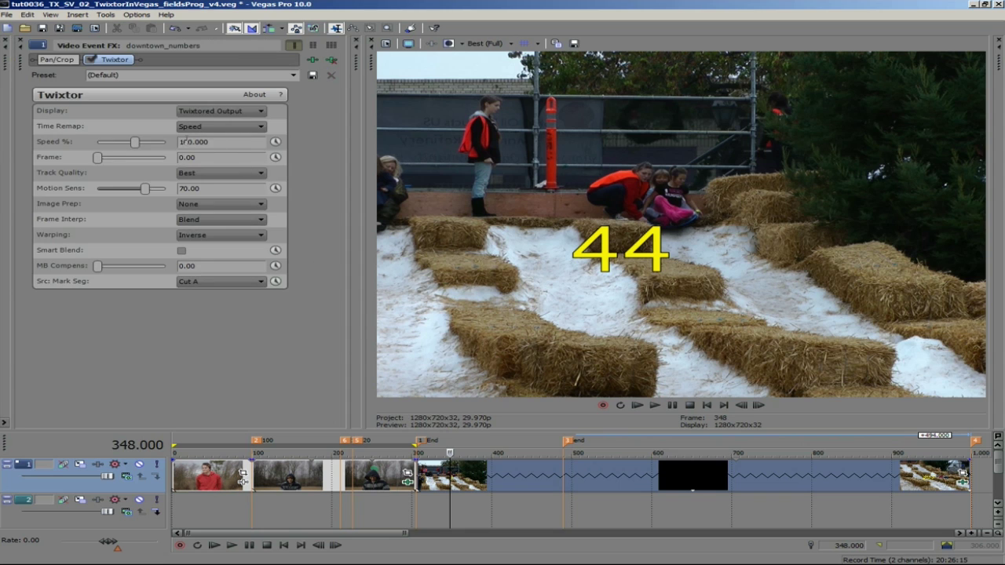
Set Twixtor Speed % to 50, then start a Preview in Player render from the Tools menu.
text(50)
key(Return)
click(107, 15)
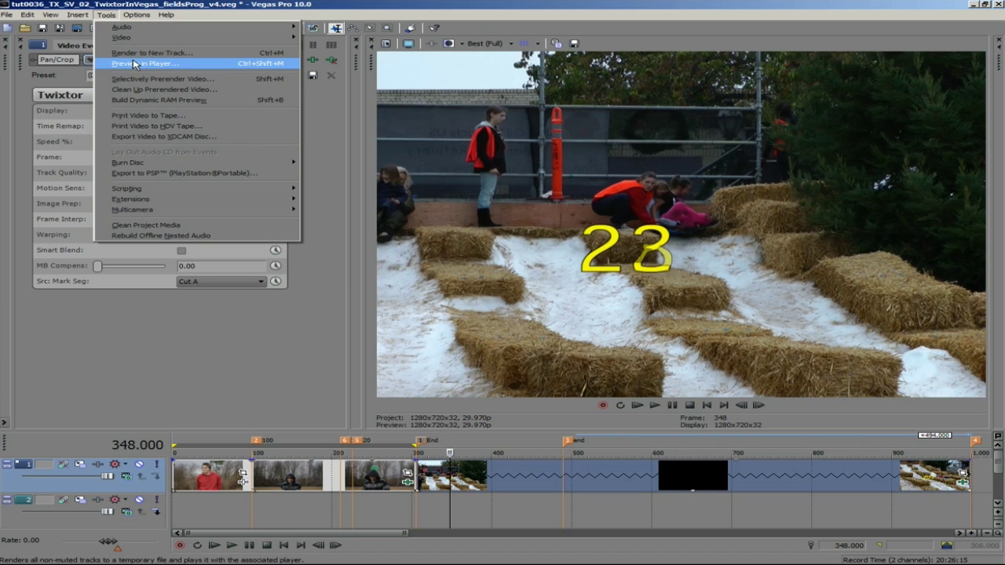
click(136, 65)
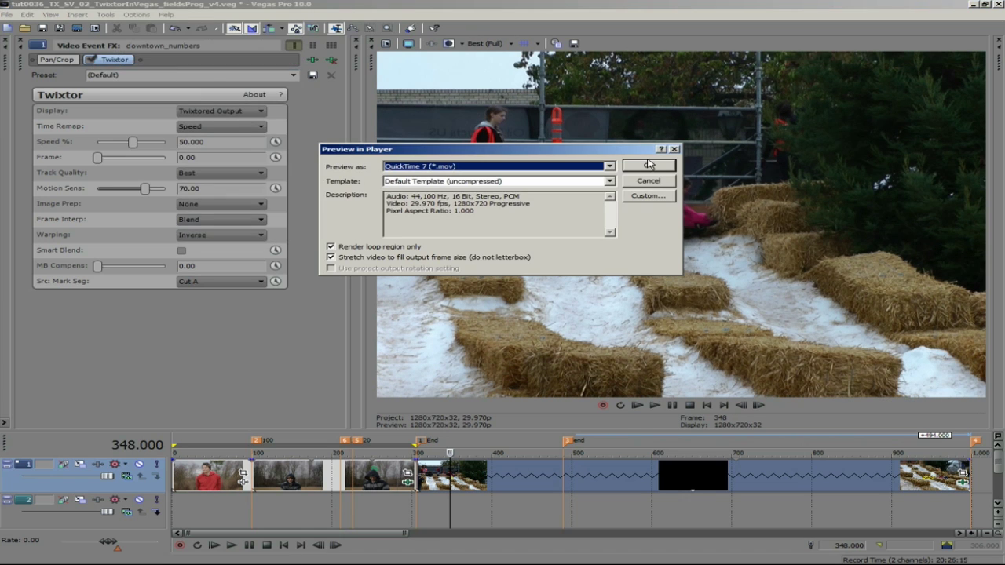